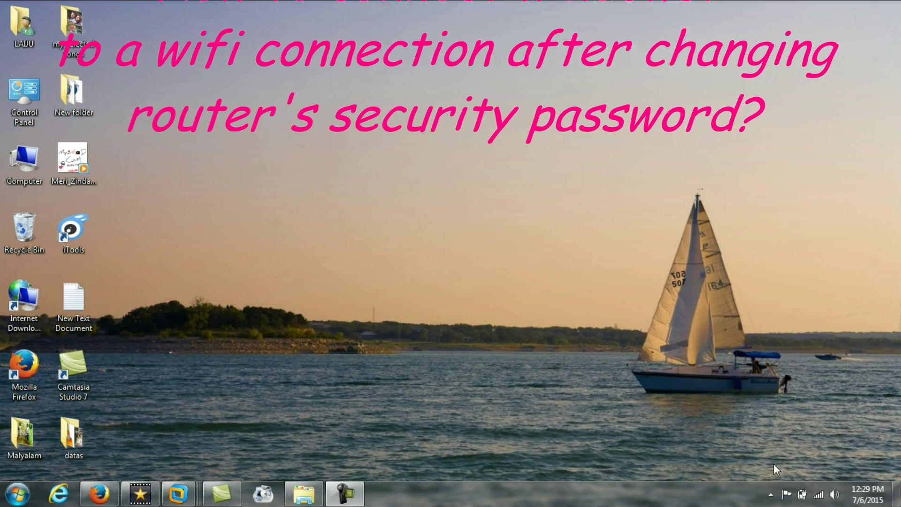
# Show the available wireless networks from the system tray network icon.
pyautogui.click(821, 495)
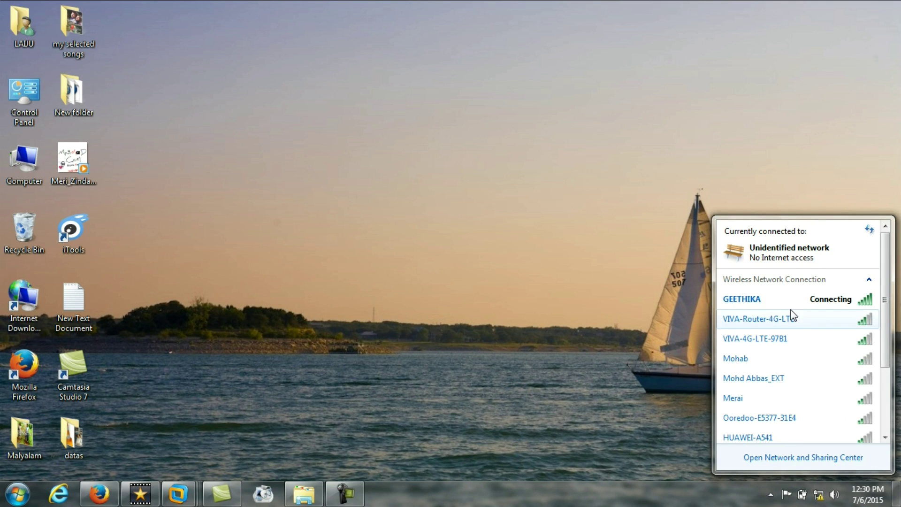
pyautogui.moveTo(788, 325)
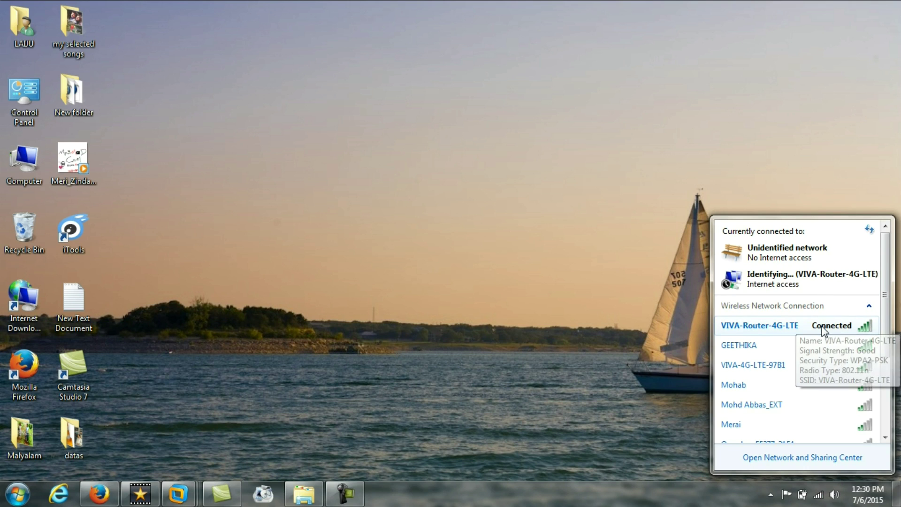
# Disconnect VIVA-Router-4G-LTE so the laptop starts connecting to GEETHIKA.
pyautogui.click(823, 330)
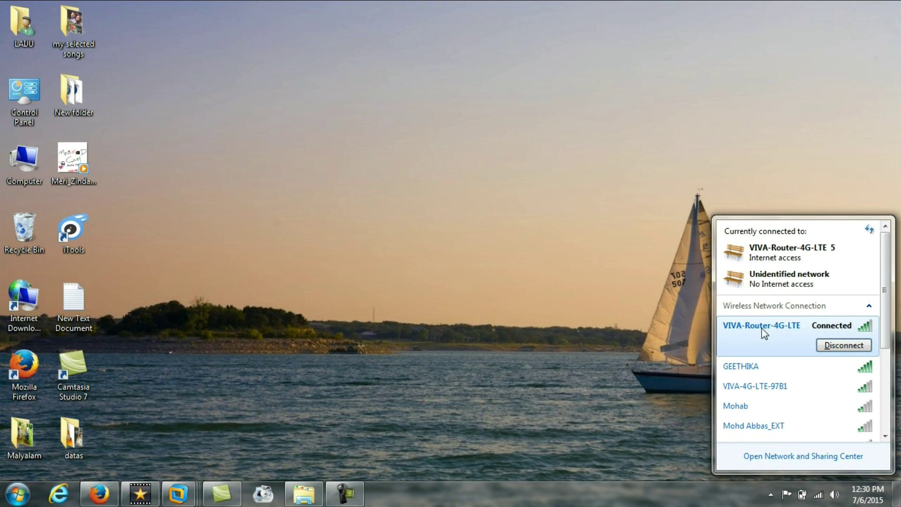
pyautogui.click(845, 346)
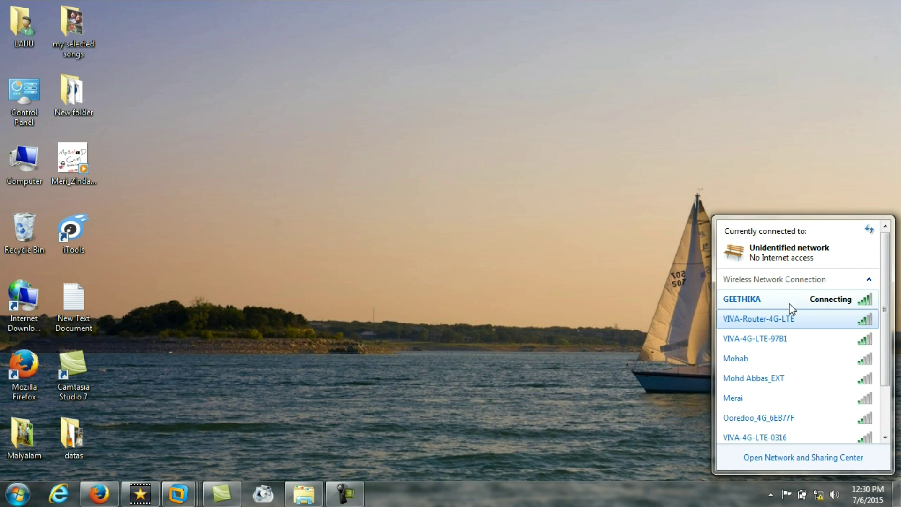
pyautogui.moveTo(796, 299)
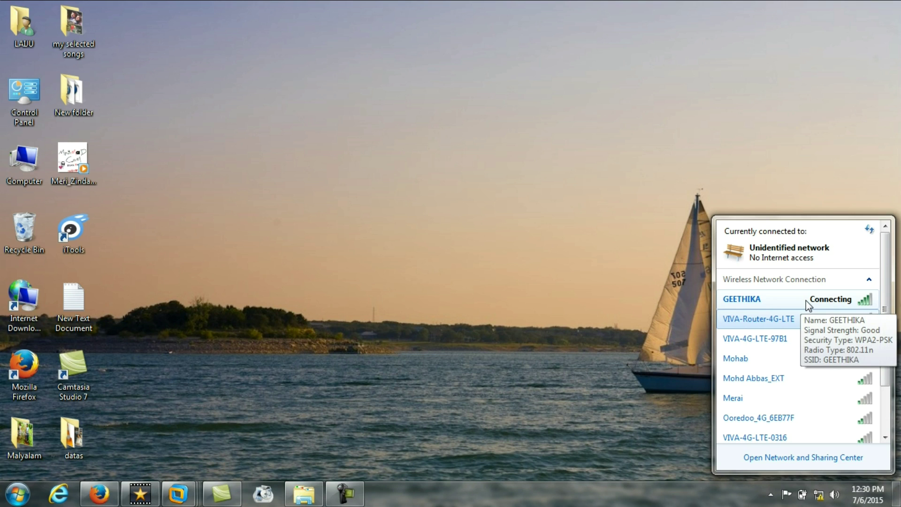
pyautogui.rightClick(806, 301)
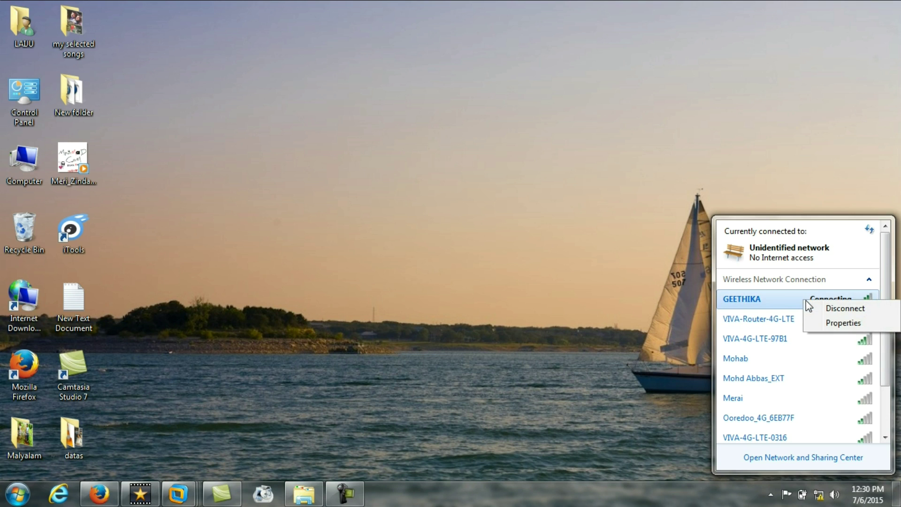
pyautogui.click(841, 325)
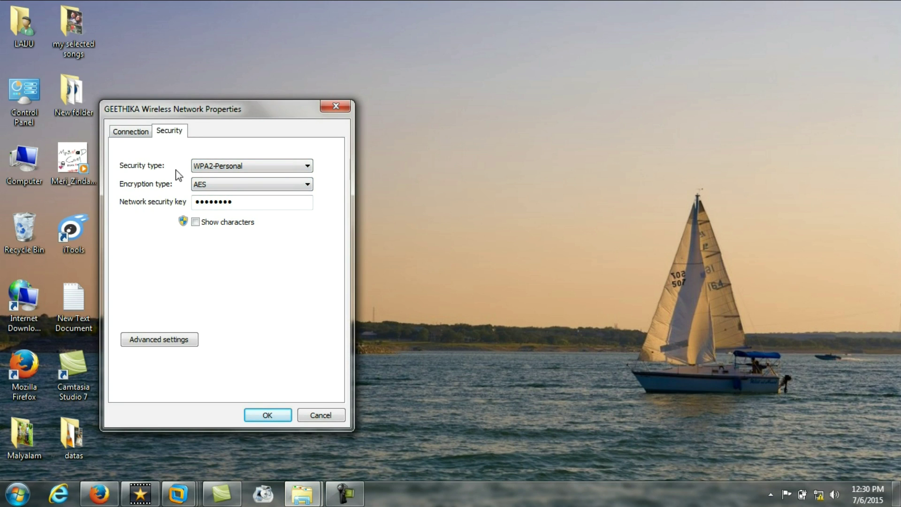
pyautogui.click(196, 223)
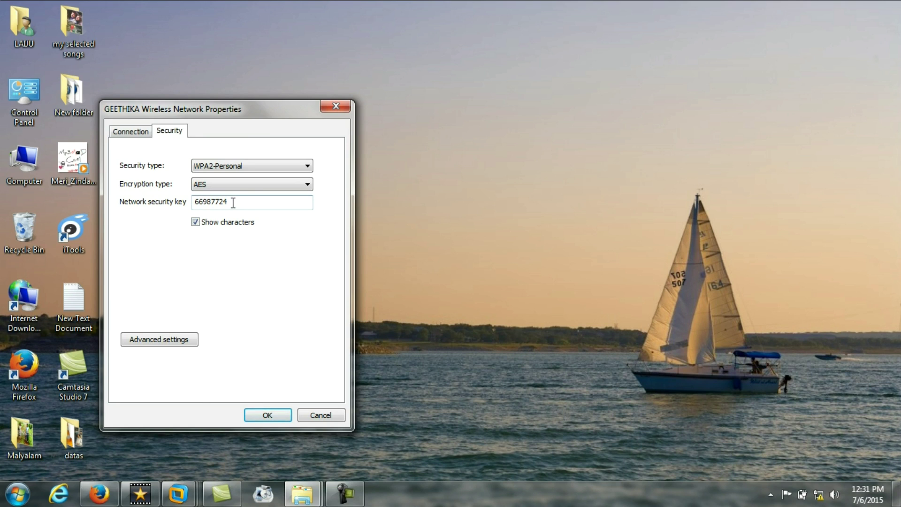
pyautogui.moveTo(232, 203); pyautogui.dragTo(191, 203)
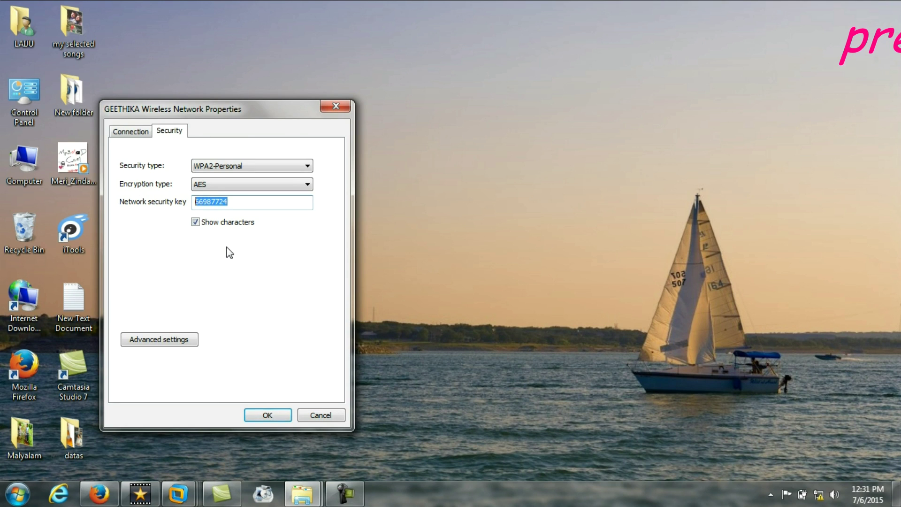
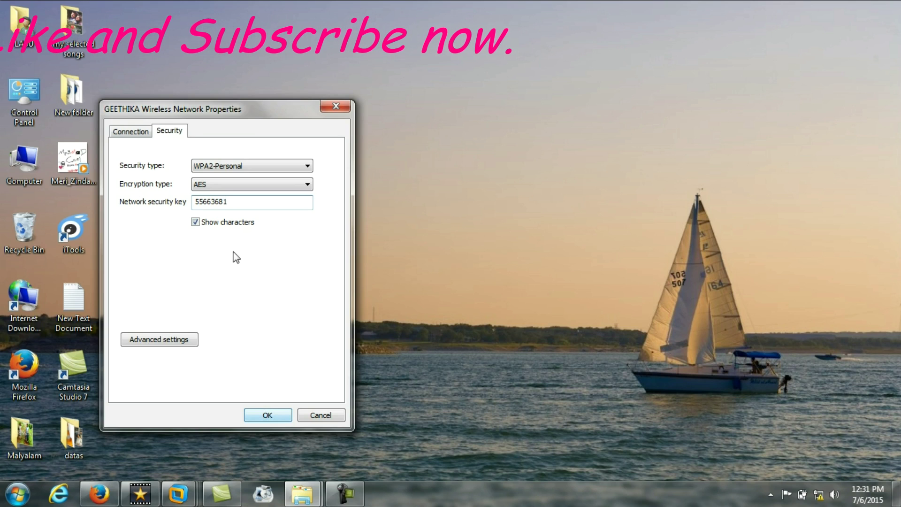
pyautogui.click(268, 416)
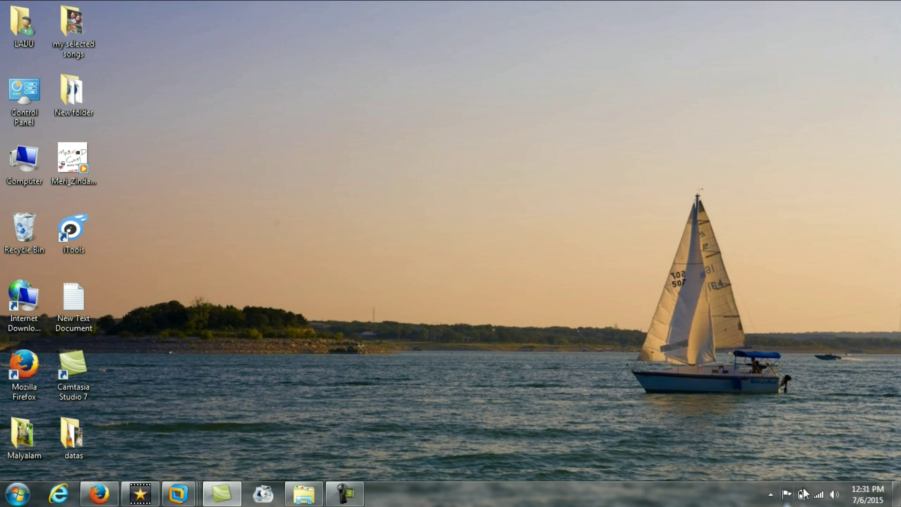
pyautogui.click(819, 496)
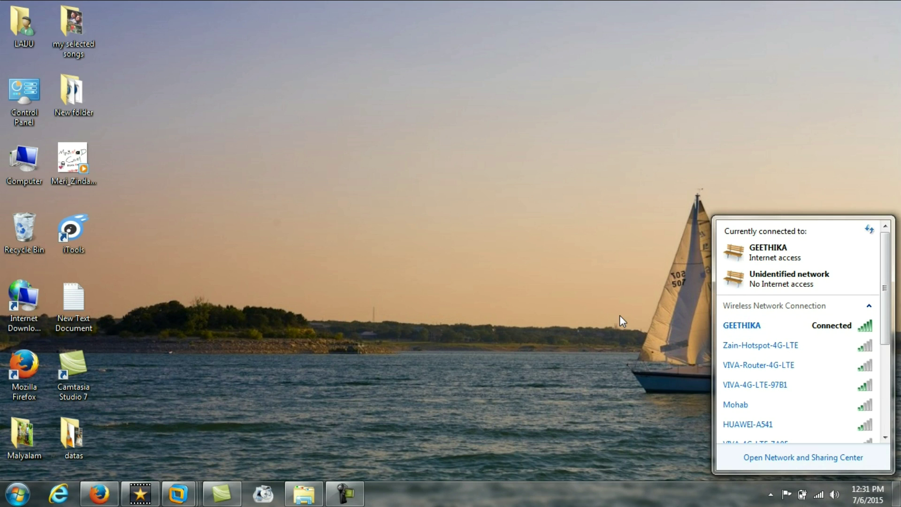
pyautogui.click(585, 267)
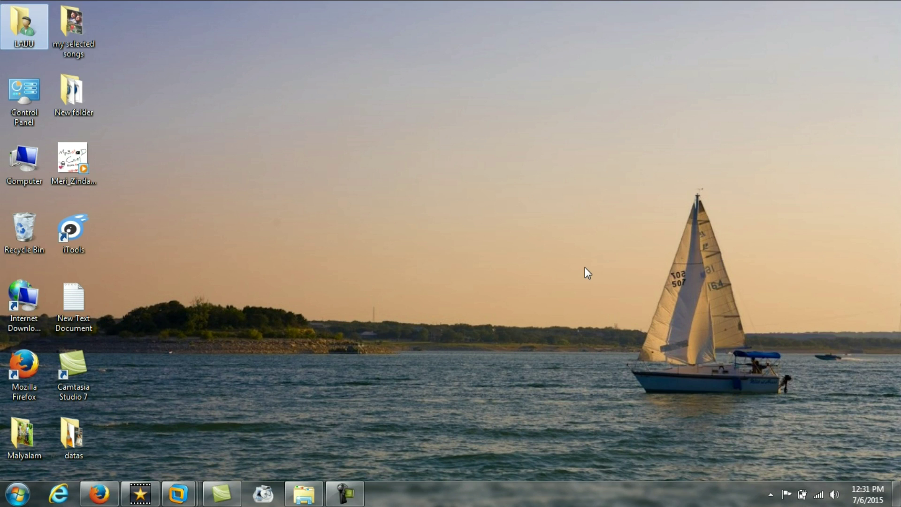
pyautogui.click(818, 495)
pyautogui.click(790, 388)
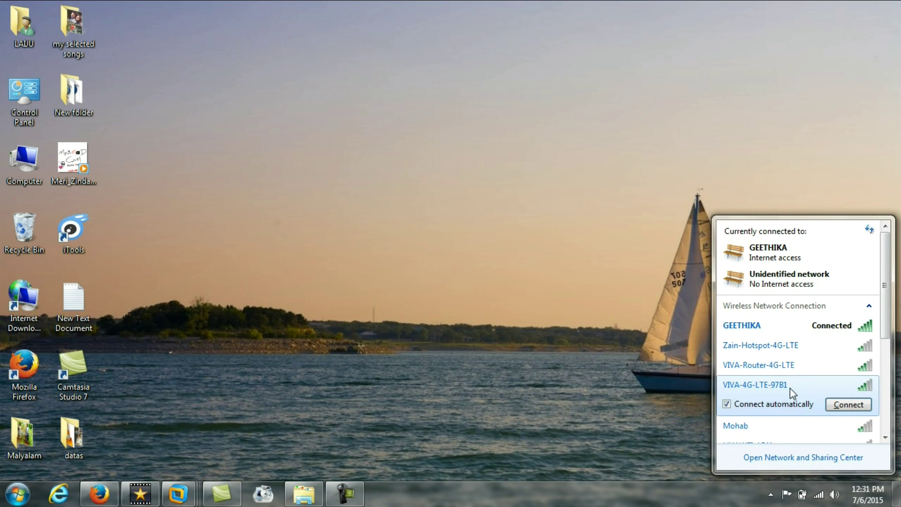
pyautogui.click(843, 405)
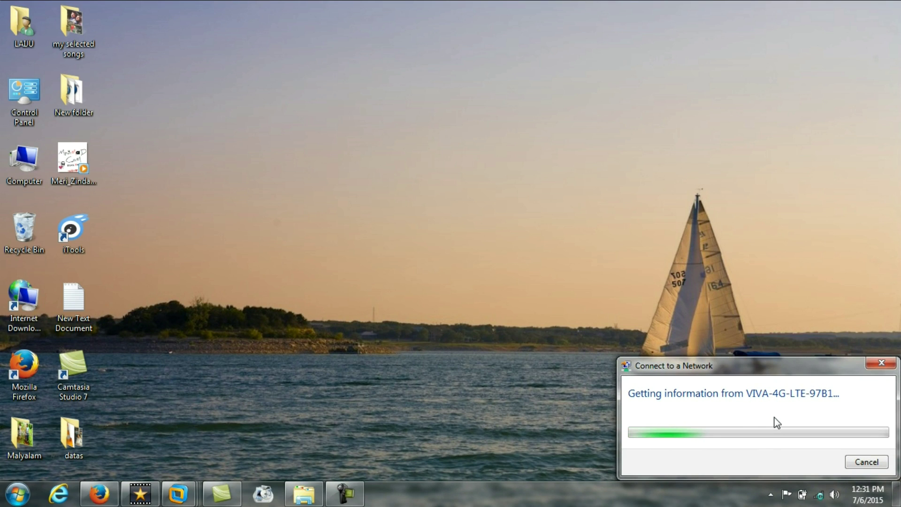
pyautogui.click(867, 461)
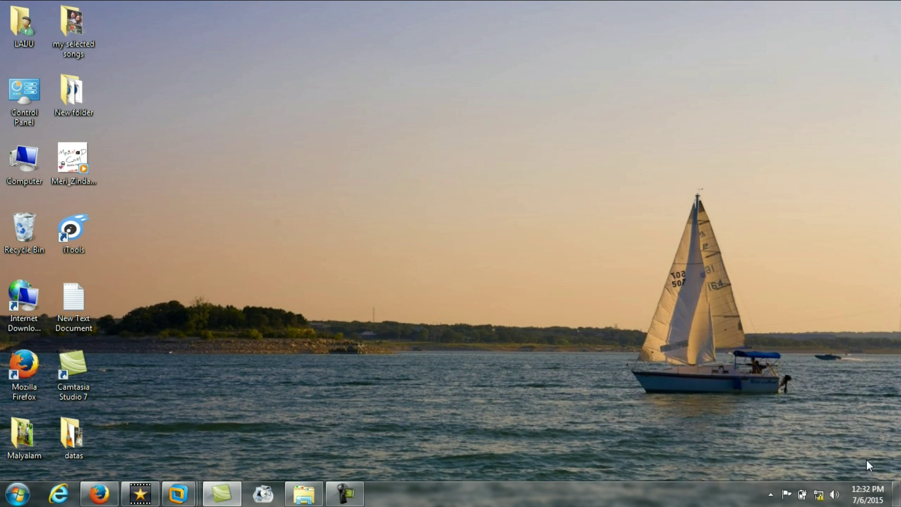
# Go to Manage Wireless Networks through the Network and Sharing Center.
pyautogui.rightClick(820, 495)
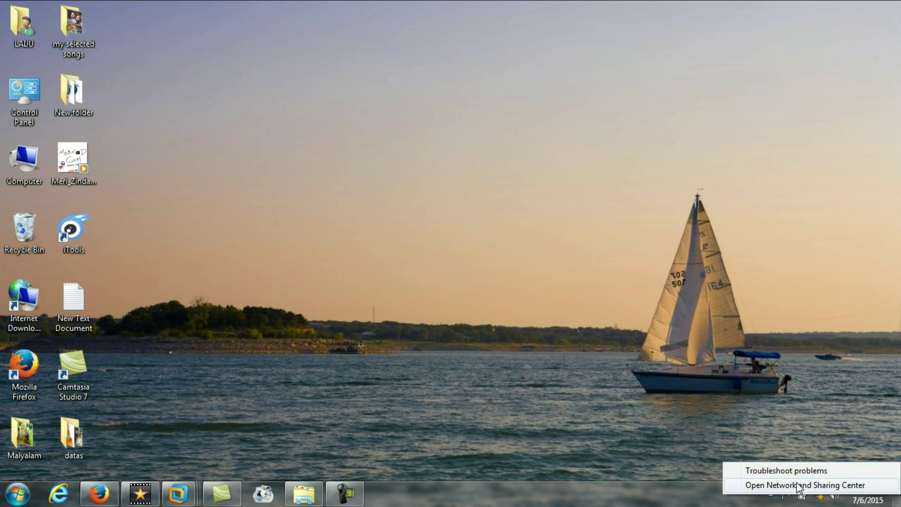
pyautogui.click(801, 486)
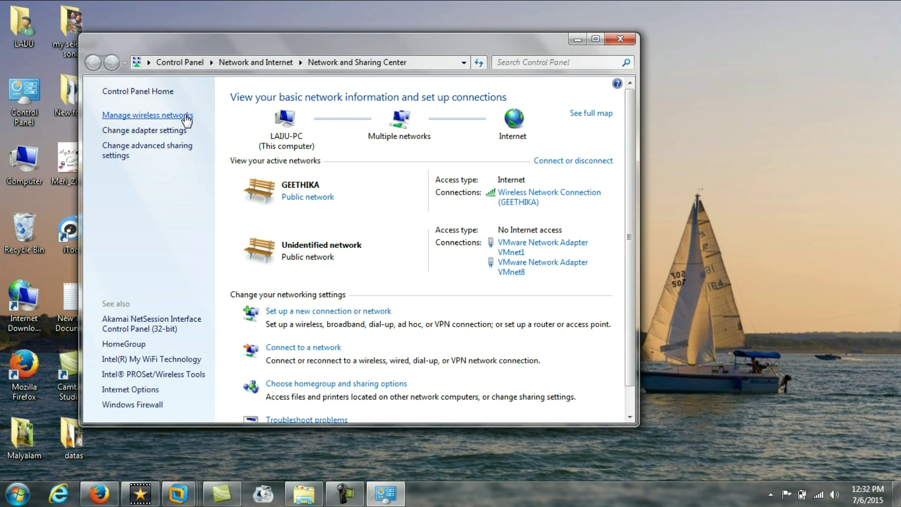
pyautogui.click(164, 116)
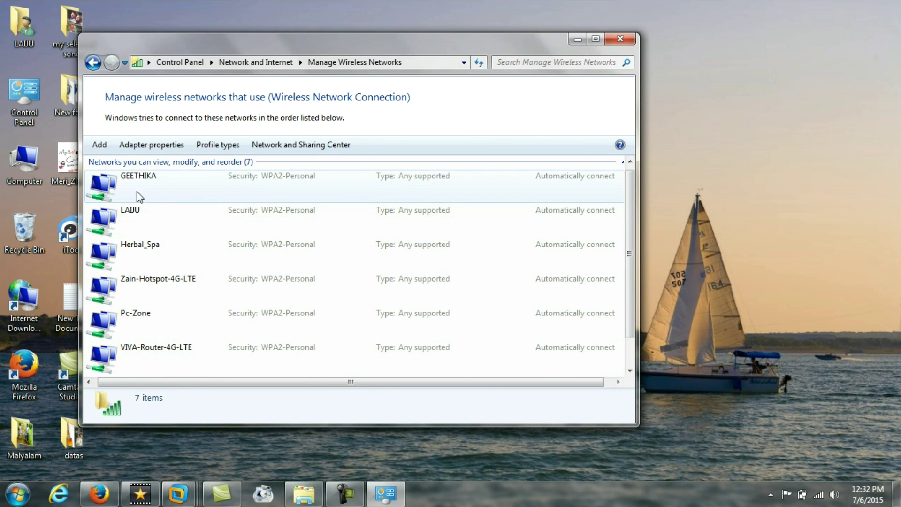
# Remove the GEETHIKA profile, leaving six saved networks, and close Manage Wireless Networks.
pyautogui.click(125, 187)
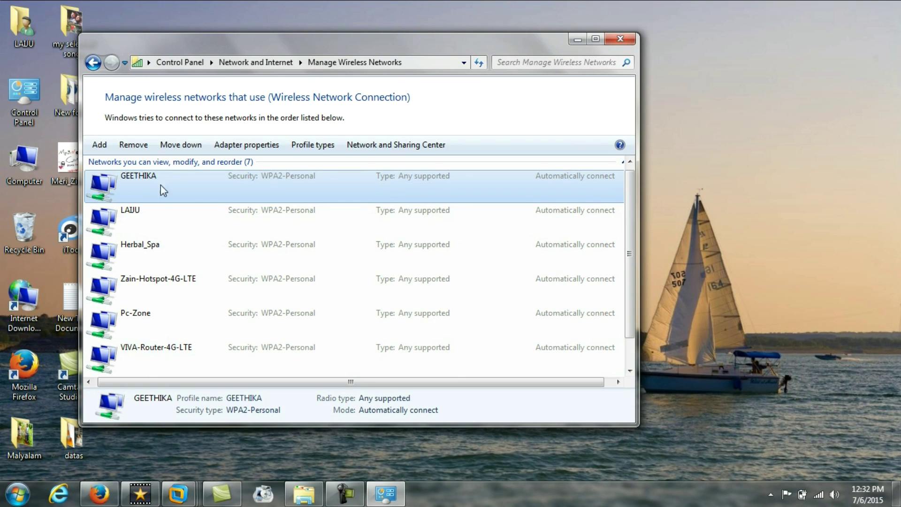
pyautogui.moveTo(148, 192)
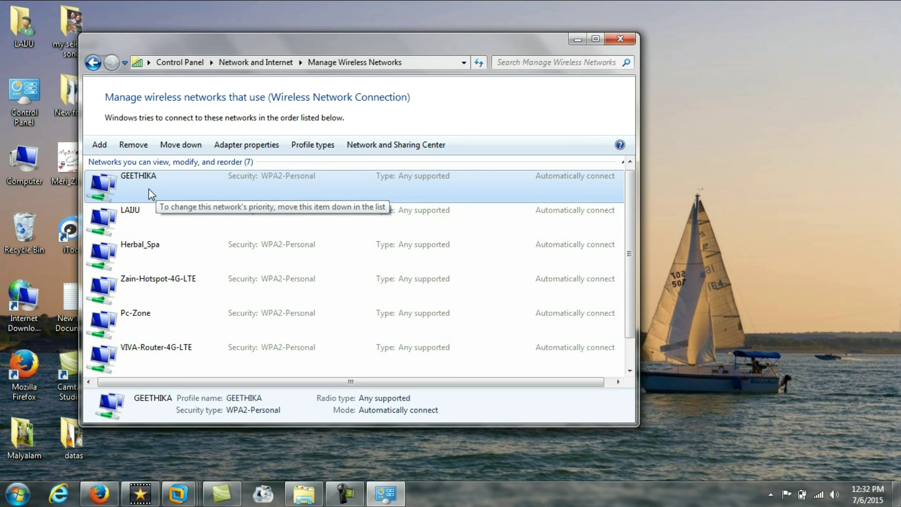
pyautogui.click(135, 145)
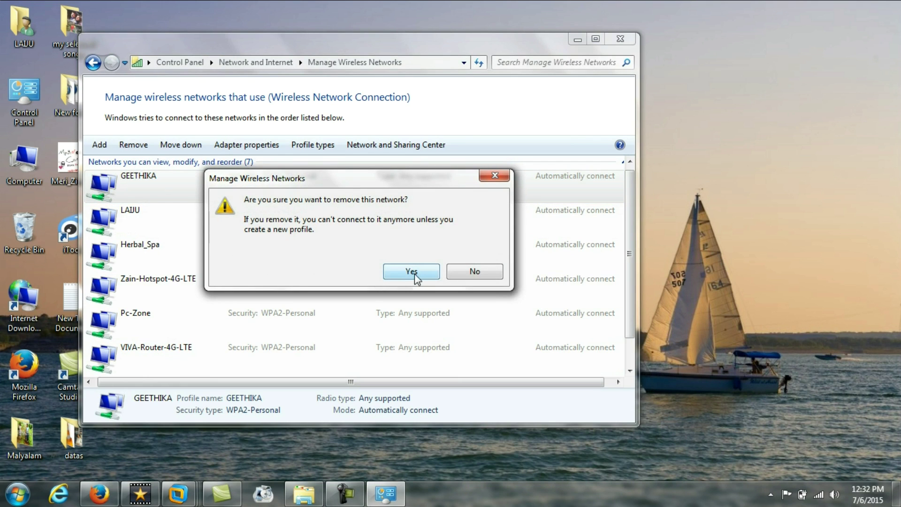
pyautogui.click(415, 272)
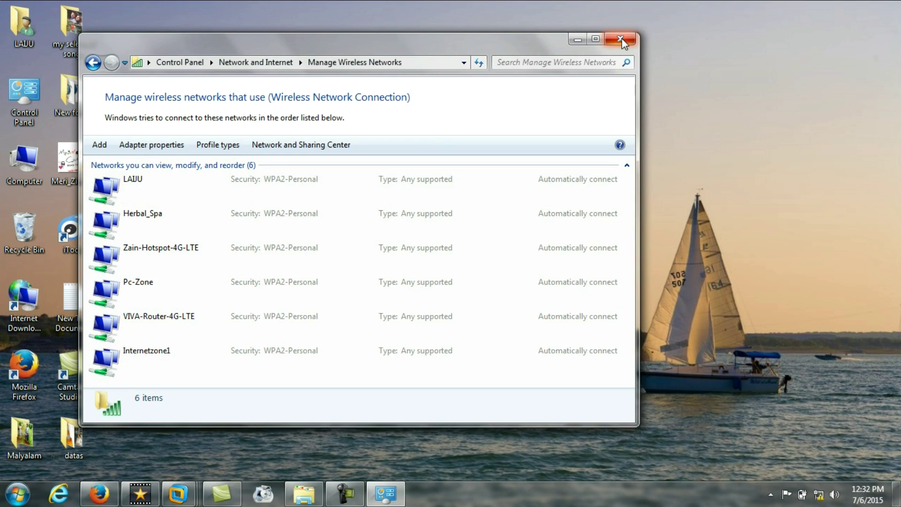
pyautogui.click(620, 40)
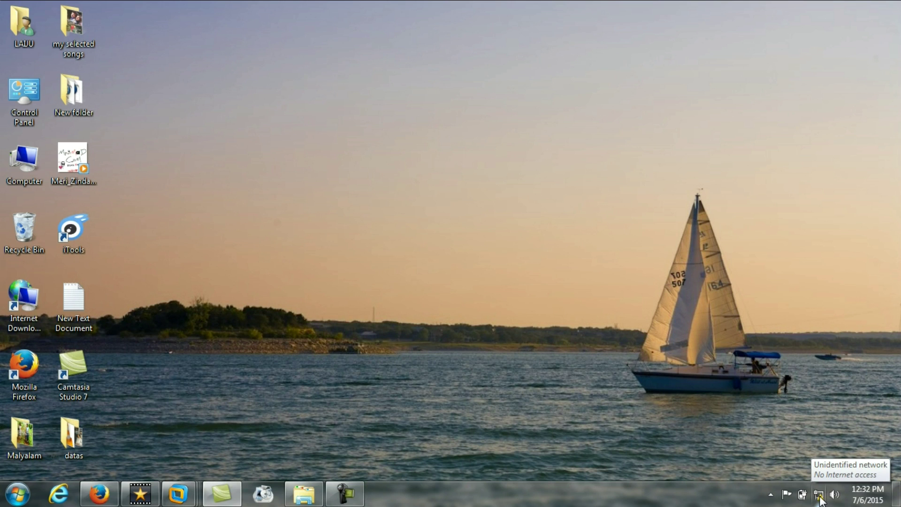
pyautogui.click(821, 500)
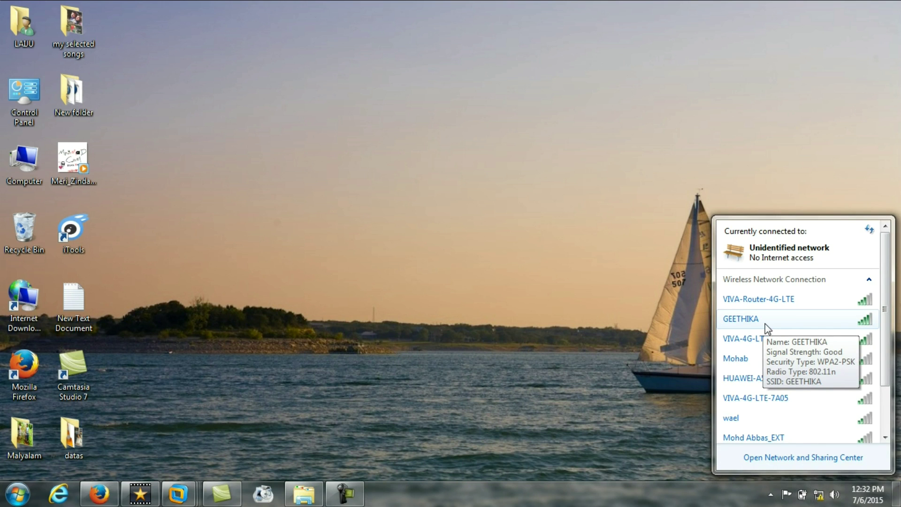
pyautogui.click(772, 326)
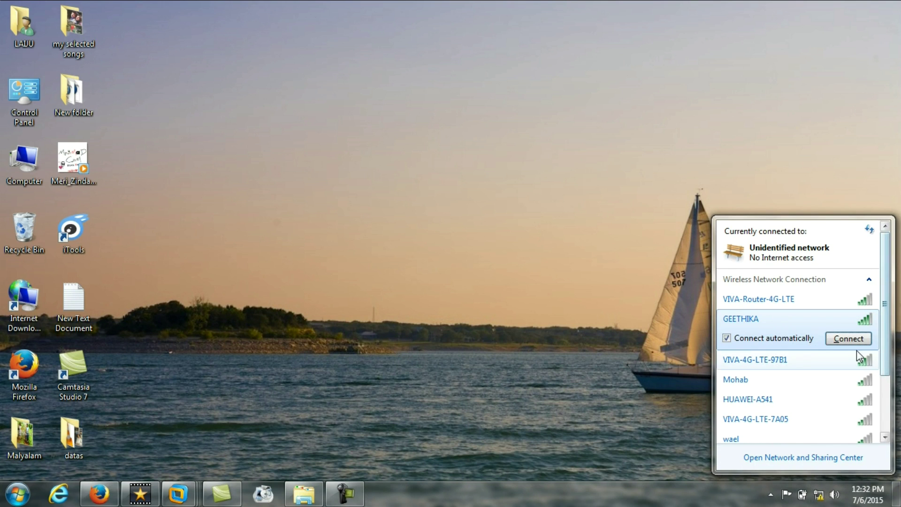
pyautogui.click(848, 339)
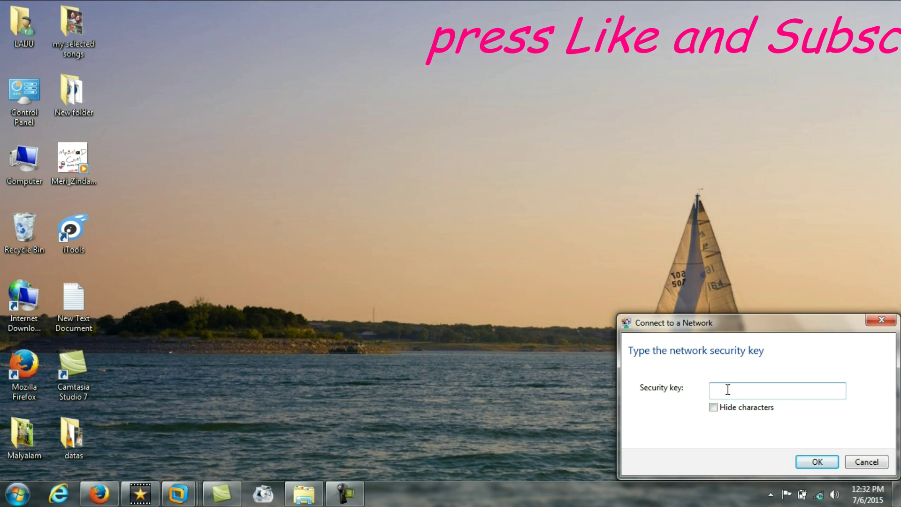
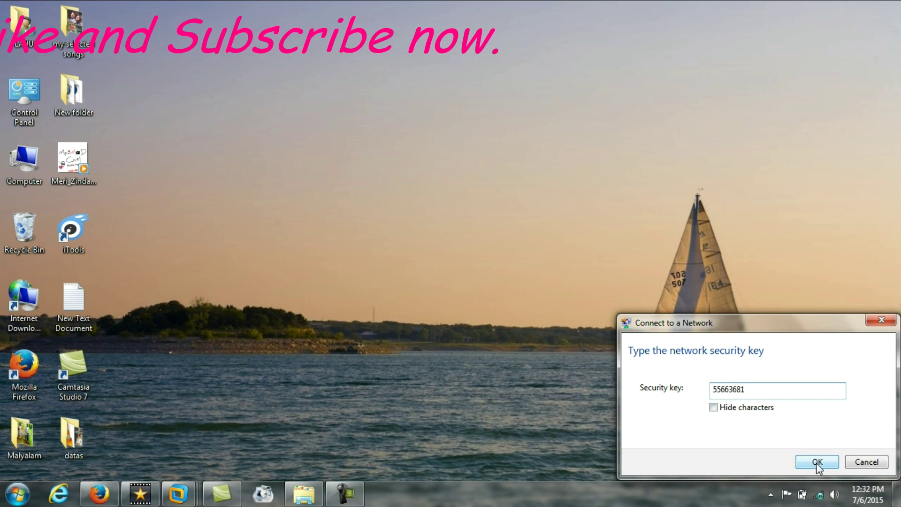
pyautogui.click(815, 462)
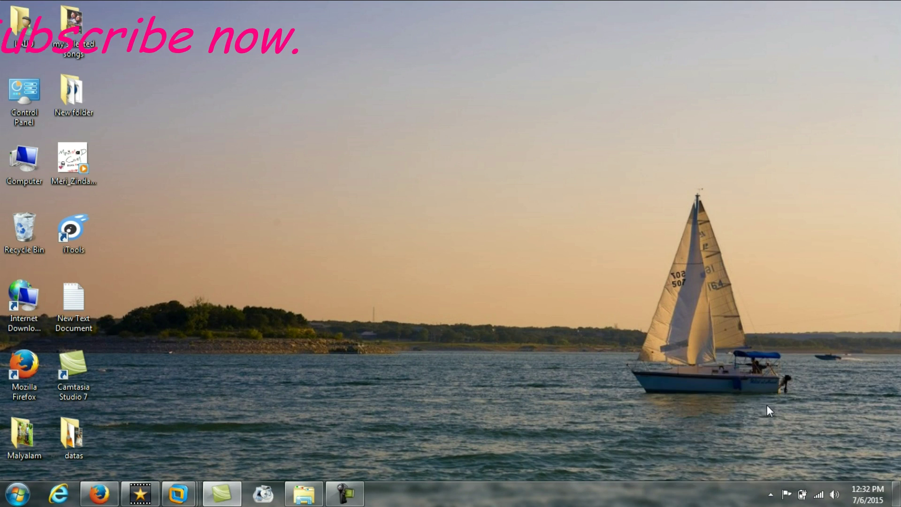
pyautogui.click(820, 496)
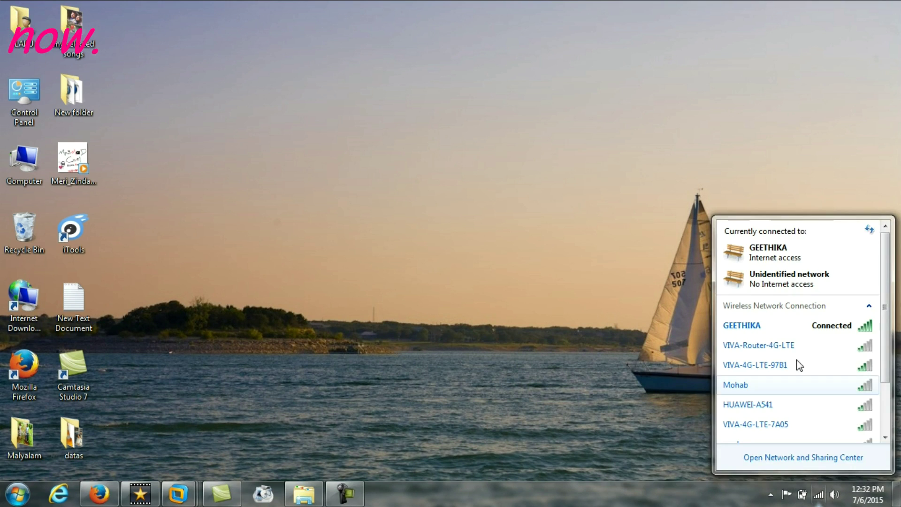